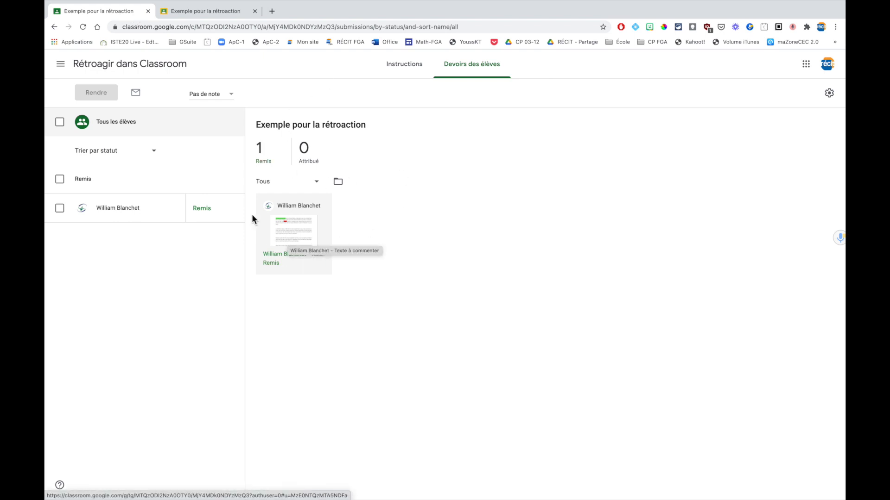
# - Open the student's document in Suggestions mode and propose replacing the lowercase "c" of "cuba" in the title with "C"
pyautogui.click(220, 14)
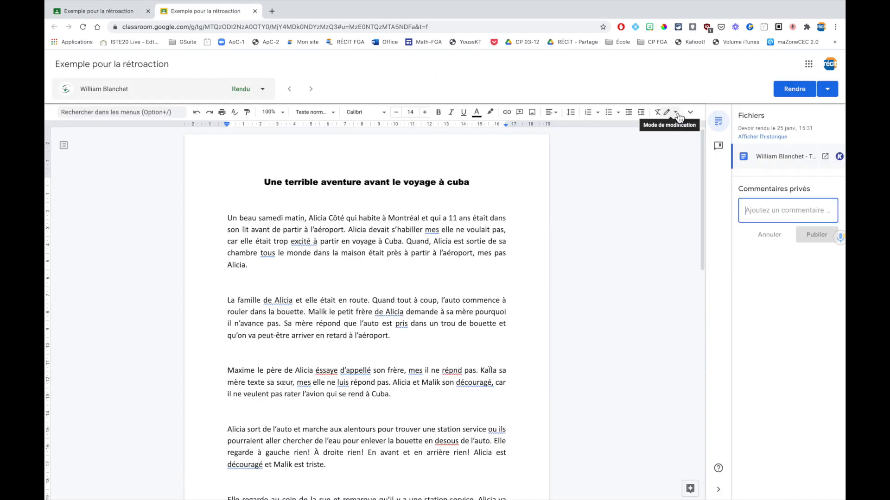
pyautogui.click(257, 35)
pyautogui.click(299, 253)
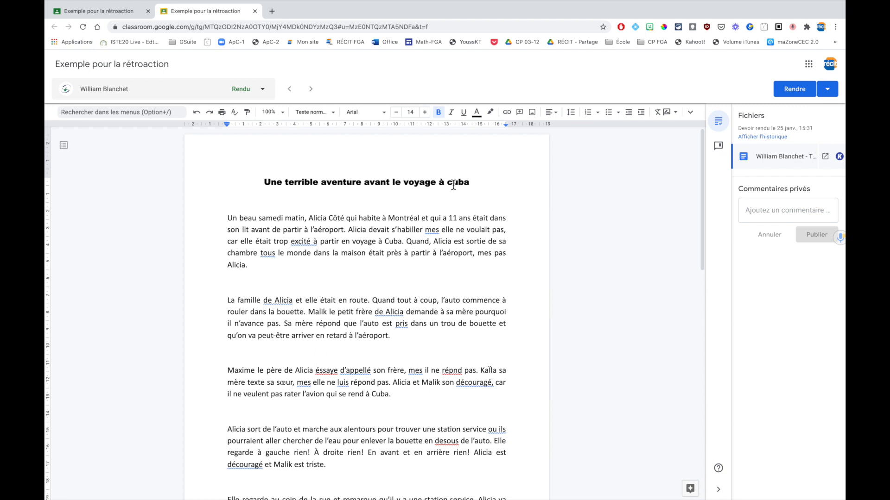
pyautogui.moveTo(453, 184); pyautogui.dragTo(447, 185)
pyautogui.write('C')
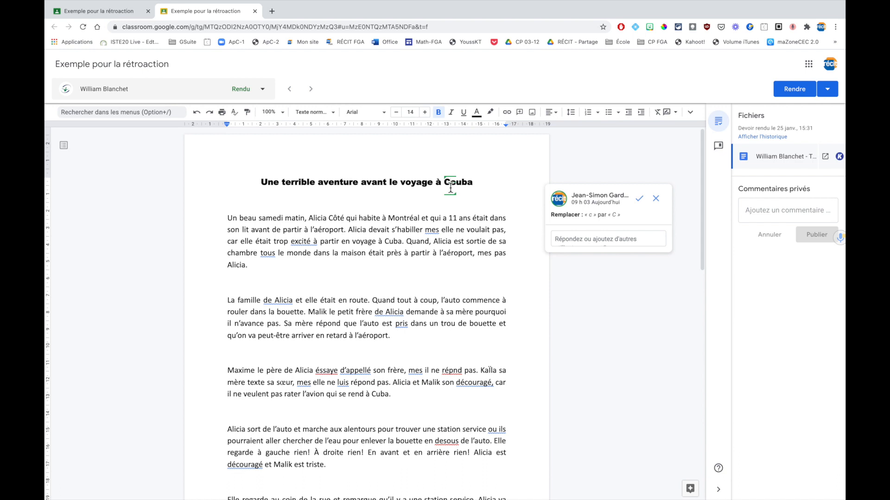
# - Examine the suggested letter replacement in the title and its suggestion card beside the page
pyautogui.scroll(3, 457, 176)
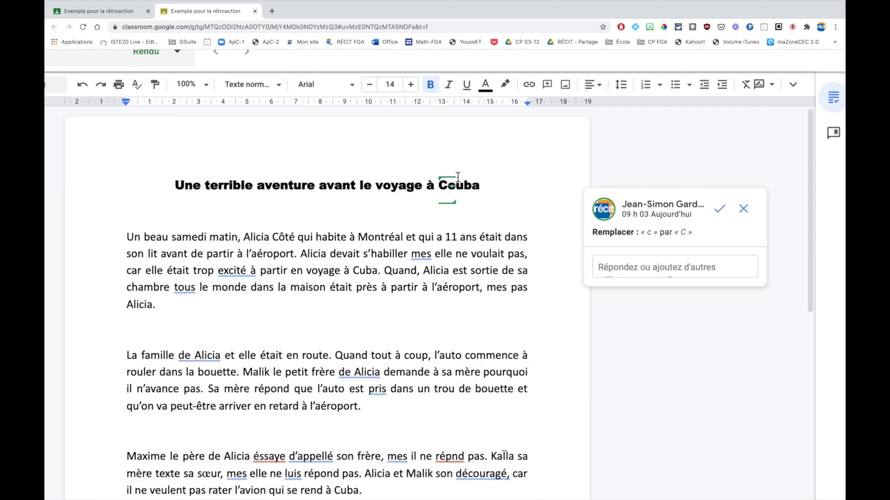
pyautogui.scroll(2, 457, 177)
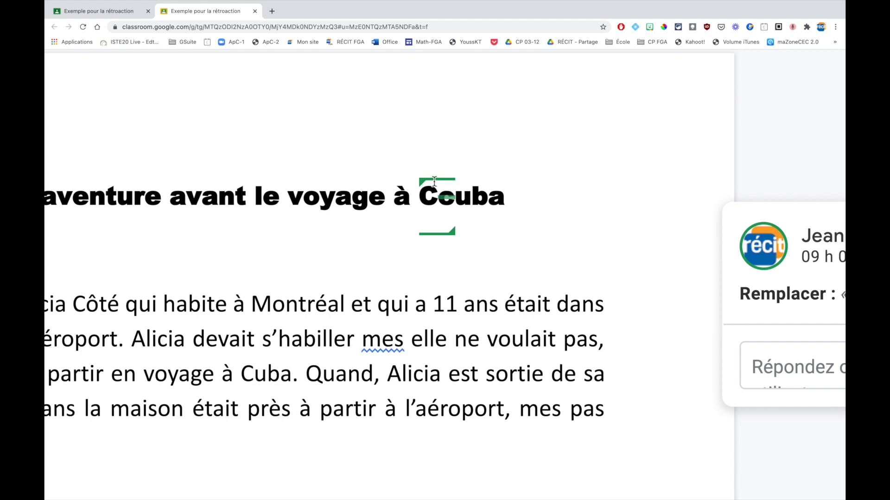
pyautogui.hscroll(5, 538, 199)
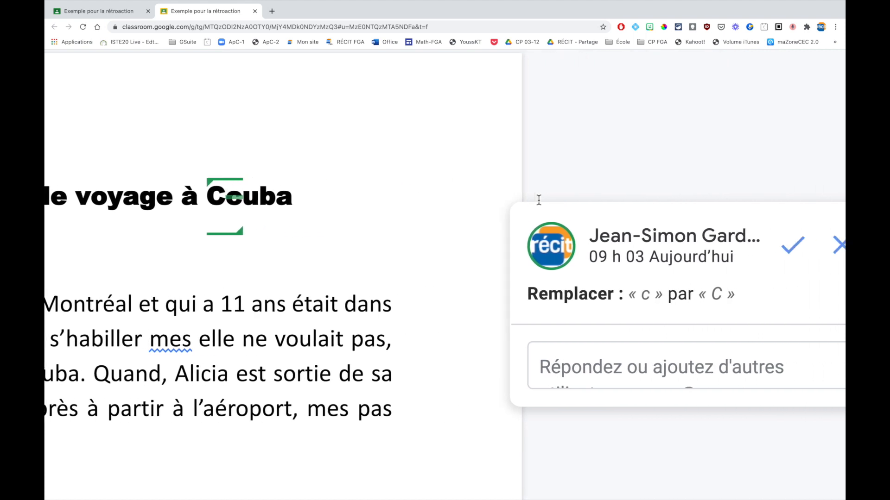
pyautogui.hscroll(5, 538, 199)
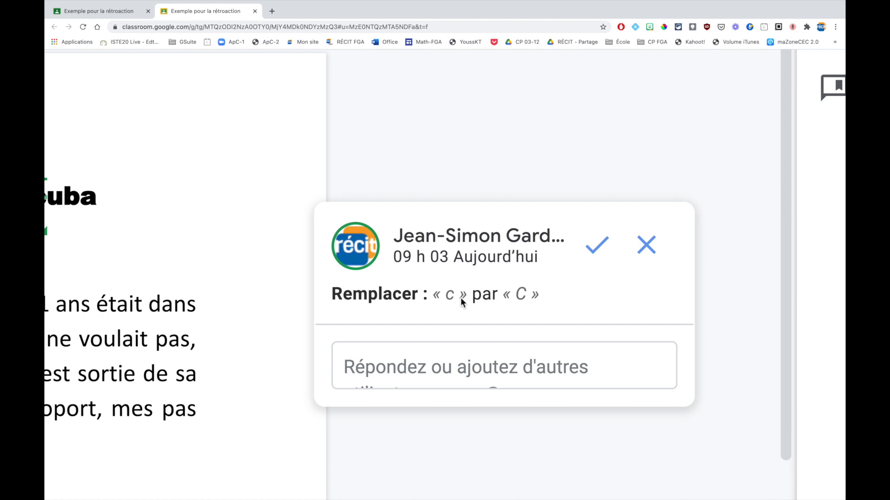
pyautogui.hscroll(-6, 195, 206)
pyautogui.hscroll(-7, 195, 207)
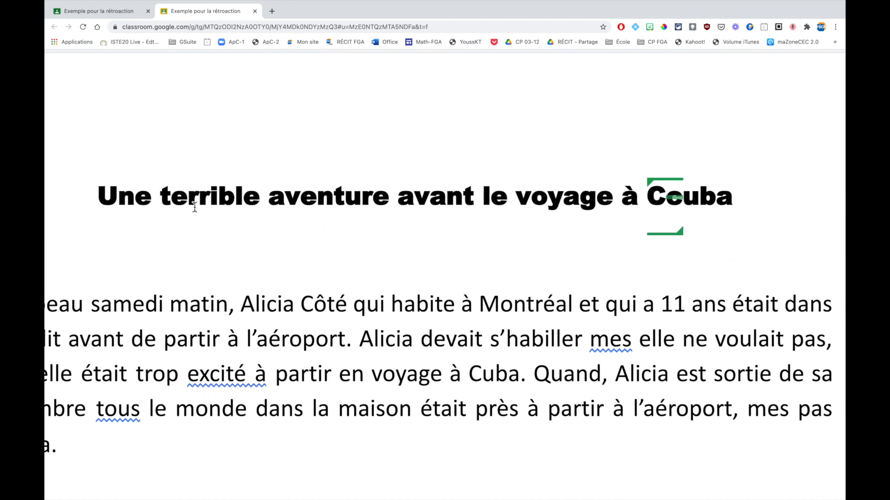
pyautogui.scroll(-5, 195, 207)
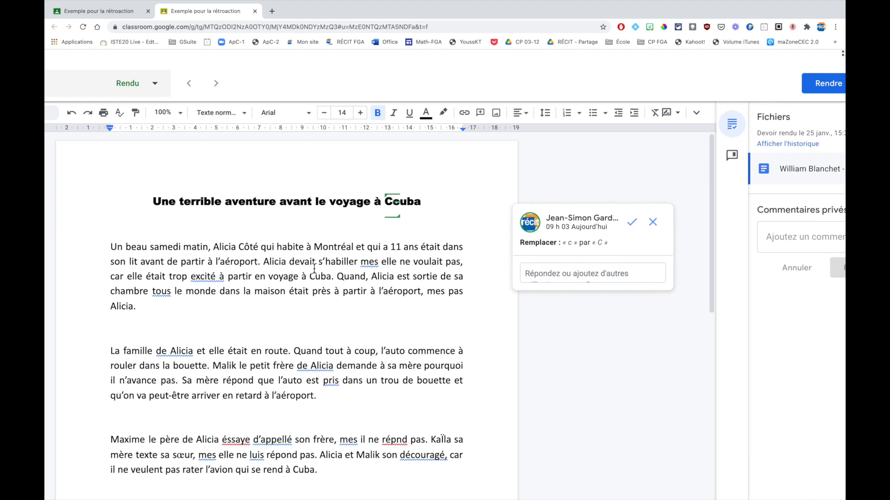
# - Comment on "mes" in the first paragraph with "Mes: déterminant" and, on a second line, "Mais: on peut le remplacer par cependant"
pyautogui.click(375, 266)
pyautogui.doubleClick(375, 265)
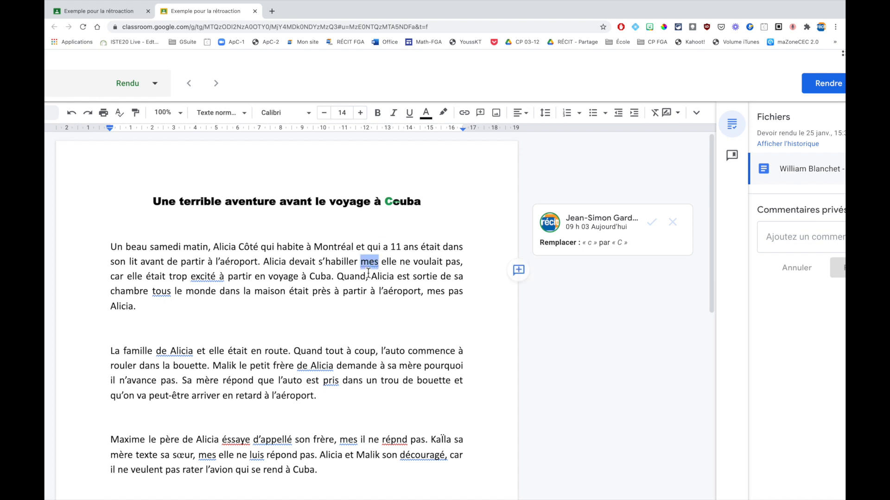
pyautogui.click(528, 277)
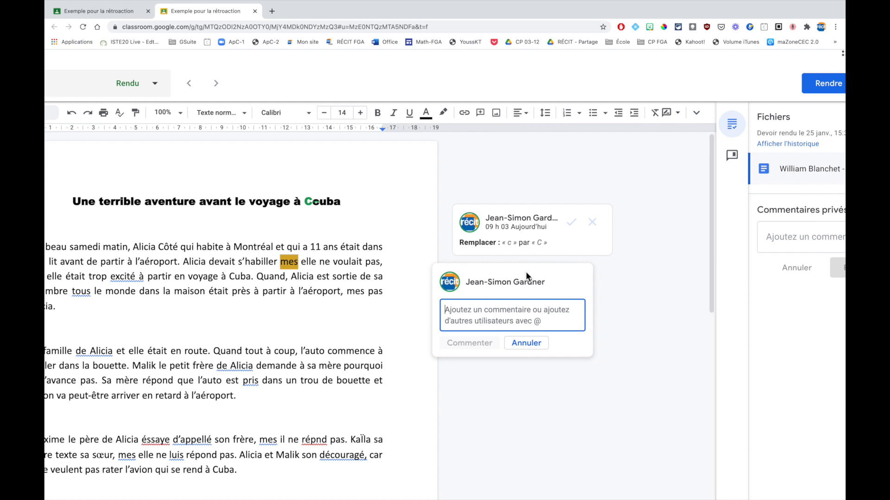
pyautogui.write('Mes: déterminant Mais: on peut le remplacer par cependant')
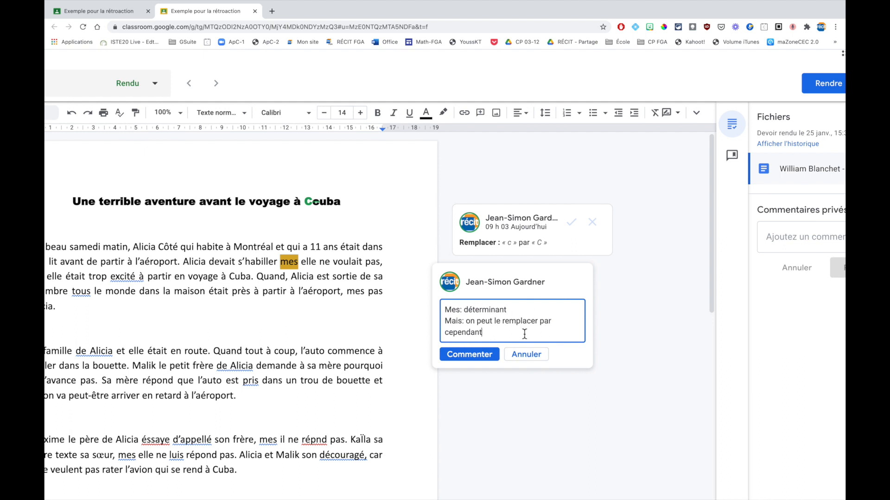
pyautogui.click(484, 359)
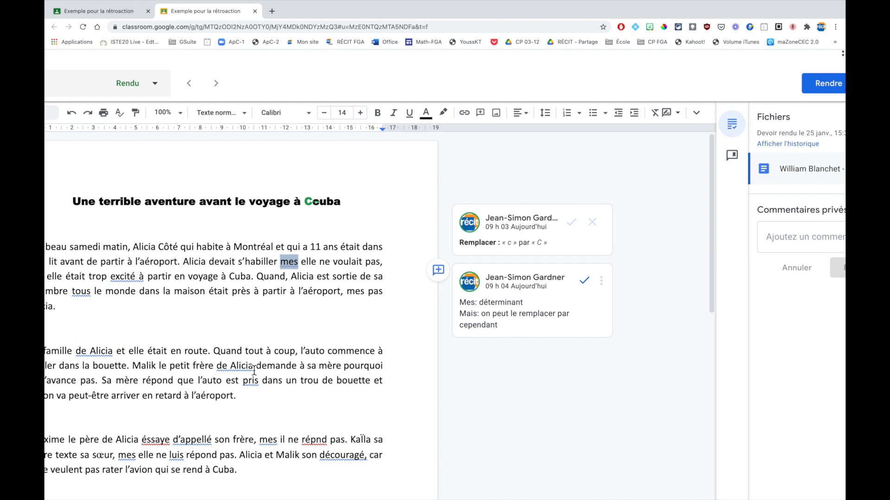
# - Switch the document to Modification mode and highlight "Un beau samedi matin" in bright green
pyautogui.hscroll(-3, 254, 371)
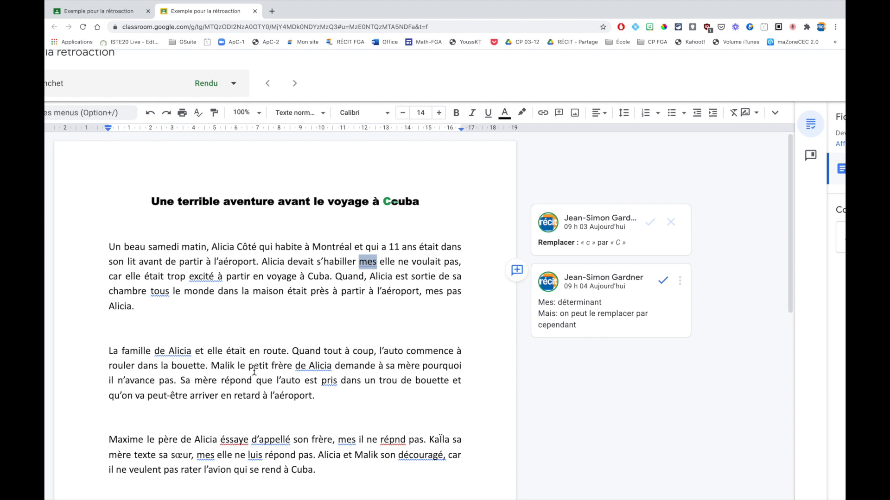
pyautogui.click(746, 115)
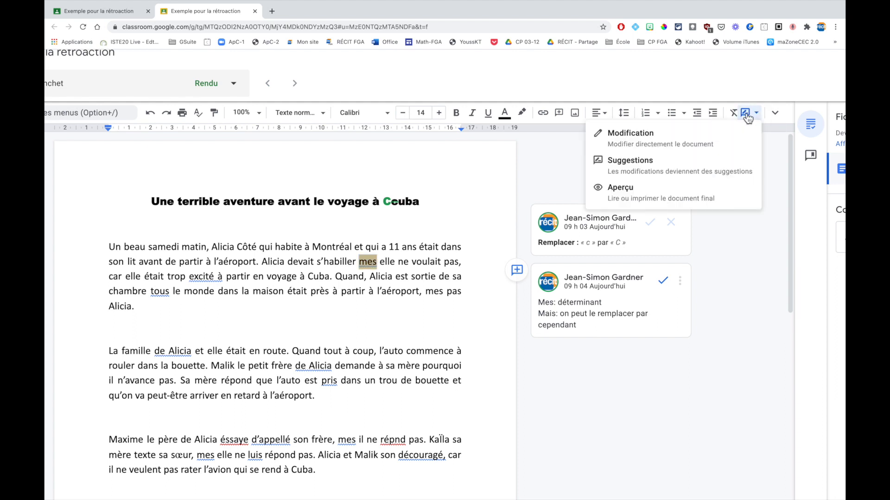
pyautogui.click(706, 141)
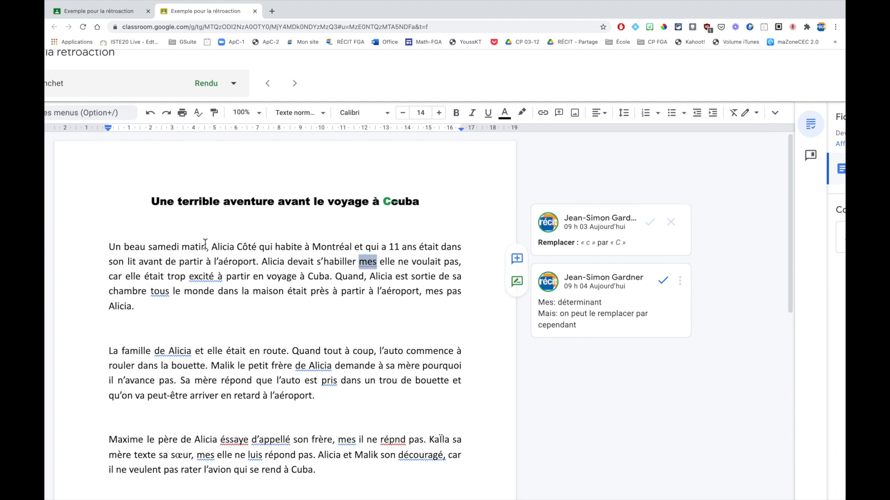
pyautogui.moveTo(205, 247); pyautogui.dragTo(88, 244)
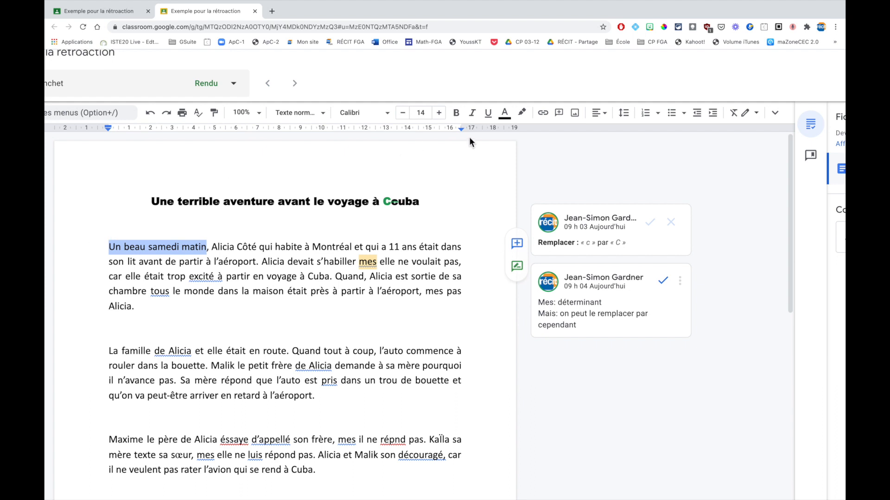
pyautogui.click(522, 114)
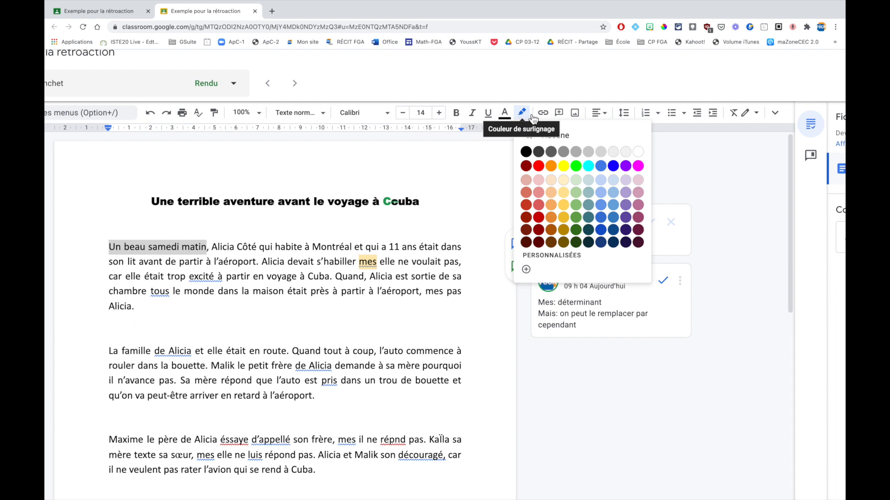
pyautogui.click(576, 166)
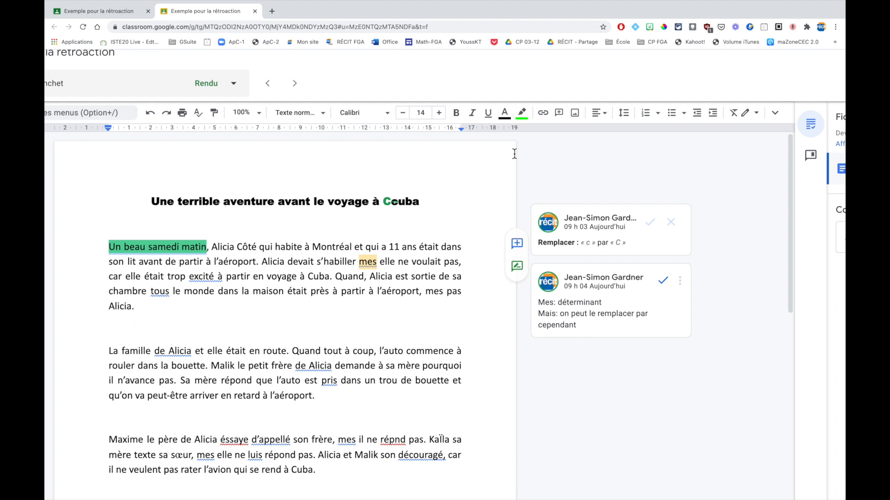
# - Highlight the word "excité" in the first paragraph in red
pyautogui.click(200, 277)
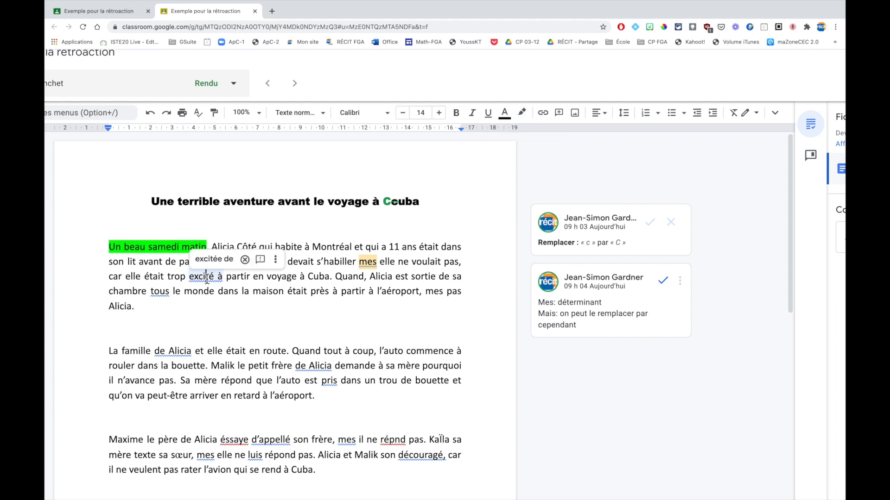
pyautogui.doubleClick(201, 277)
pyautogui.click(526, 114)
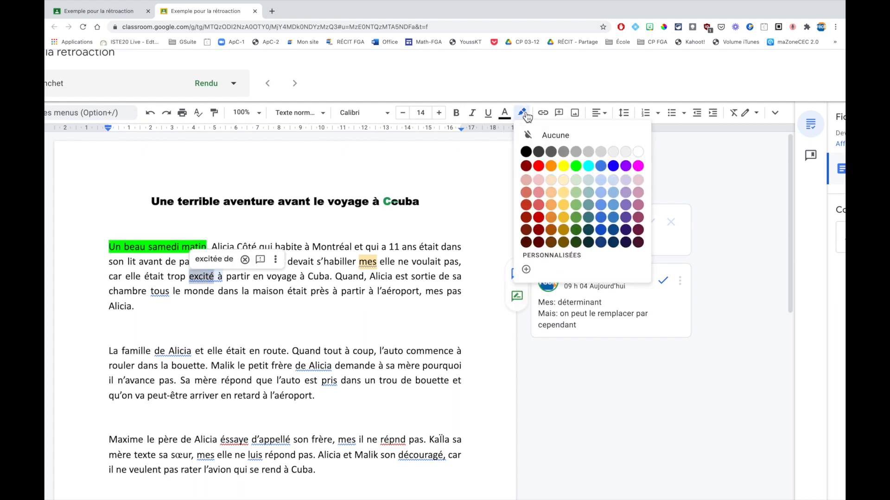
pyautogui.click(539, 174)
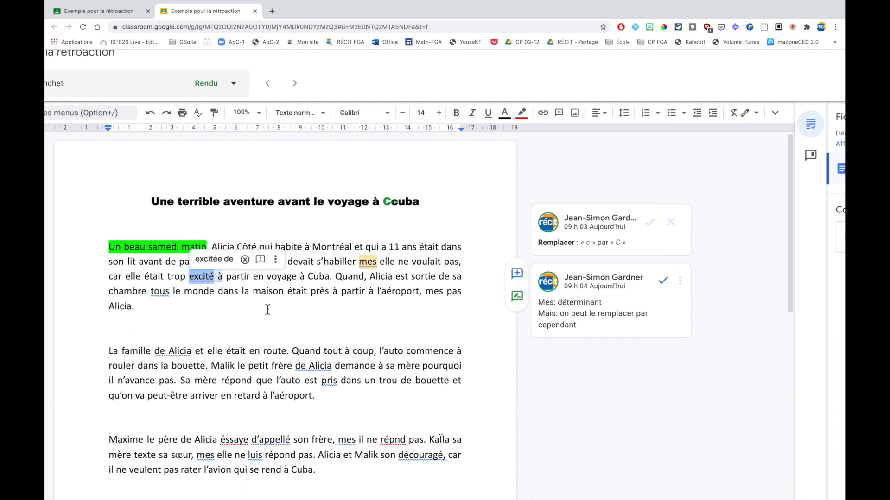
pyautogui.click(241, 310)
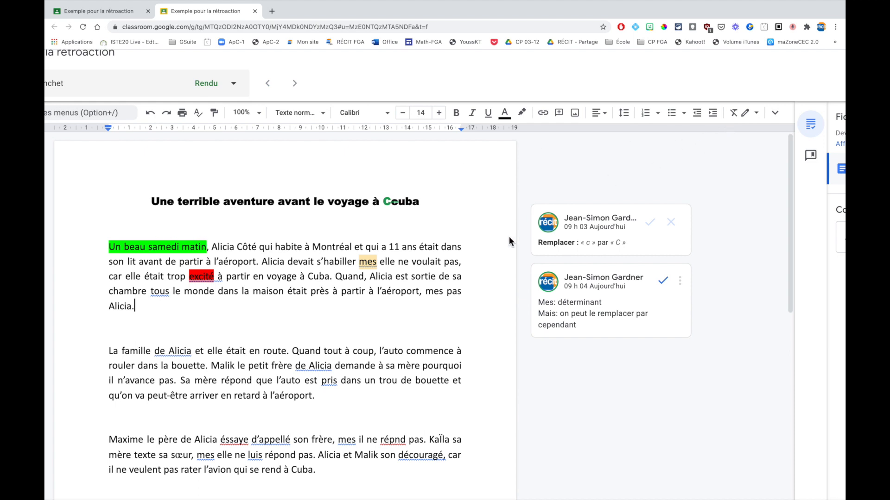
# - Add "Texte que je souhaite écrire" to the comment archive and copy that saved comment
pyautogui.hscroll(3, 508, 237)
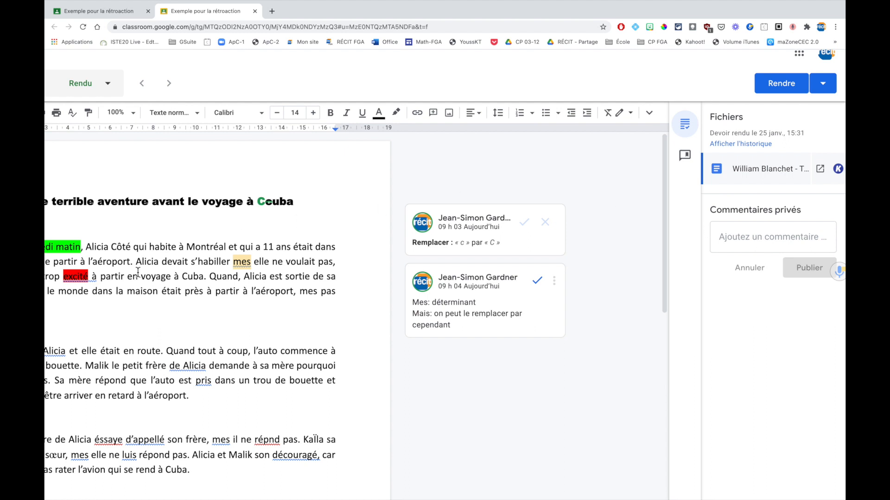
pyautogui.hscroll(-3, 147, 302)
pyautogui.hscroll(3, 147, 302)
pyautogui.scroll(5, 725, 137)
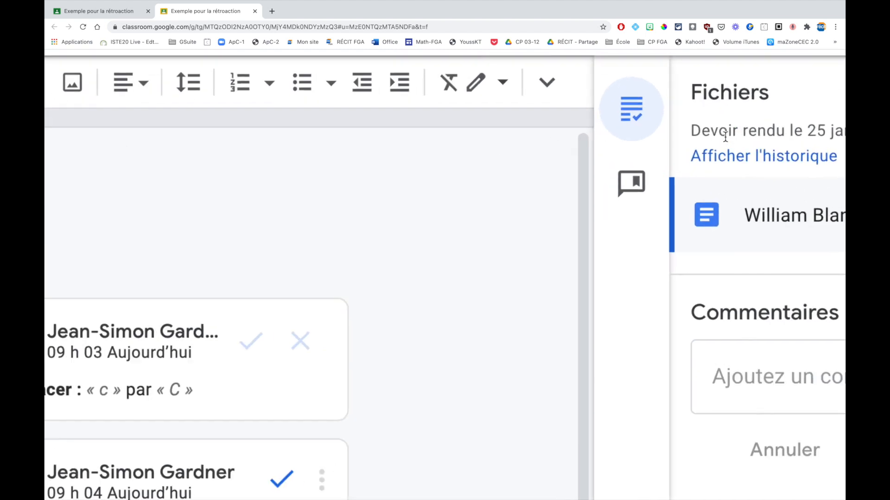
pyautogui.click(645, 205)
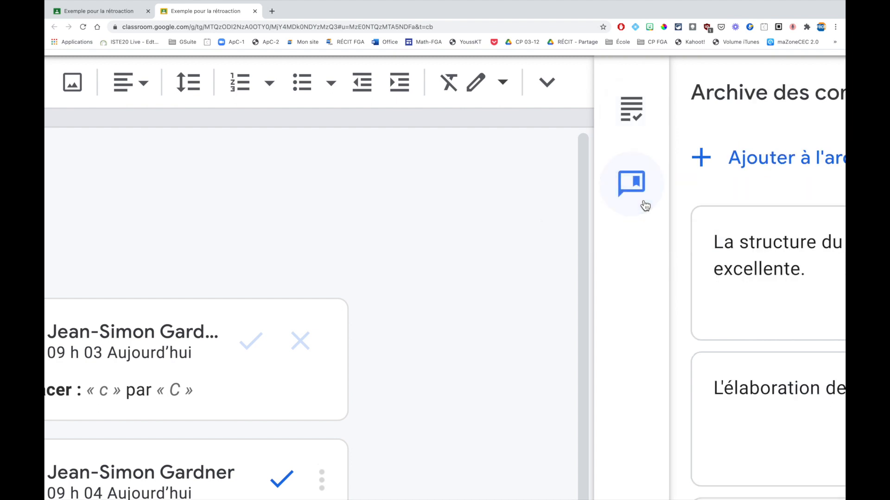
pyautogui.hscroll(5, 769, 234)
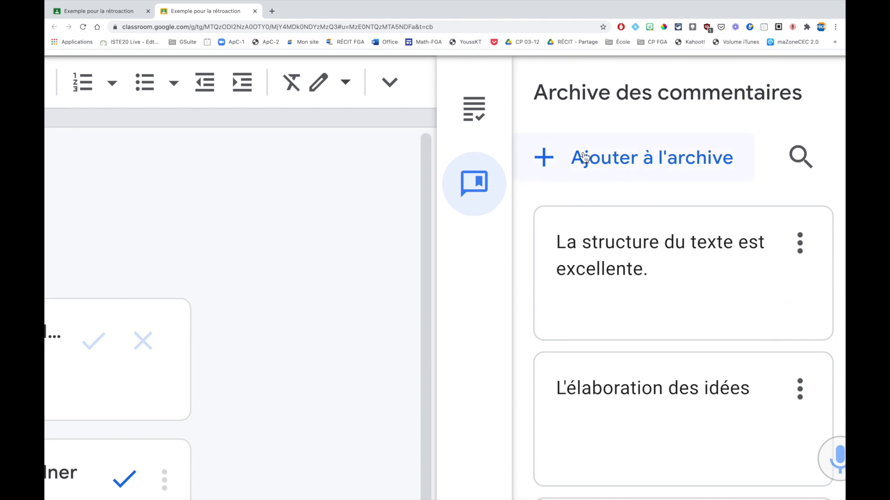
pyautogui.click(545, 163)
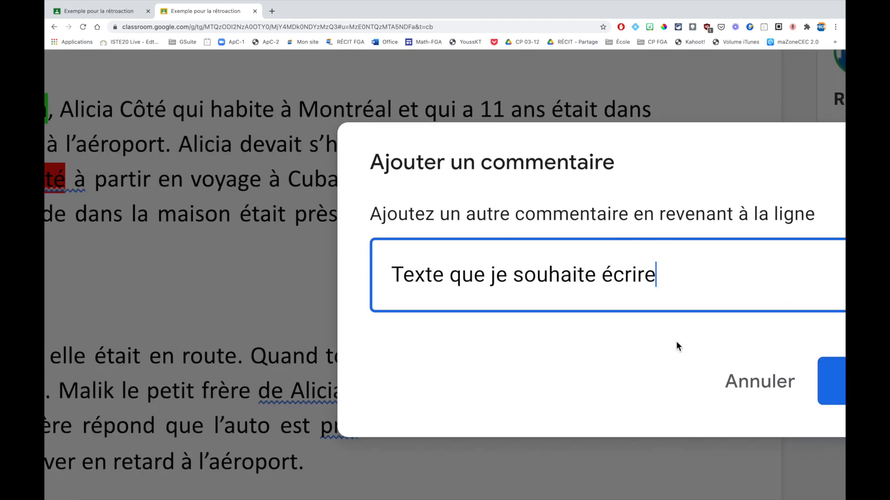
pyautogui.hscroll(5, 677, 343)
pyautogui.click(745, 385)
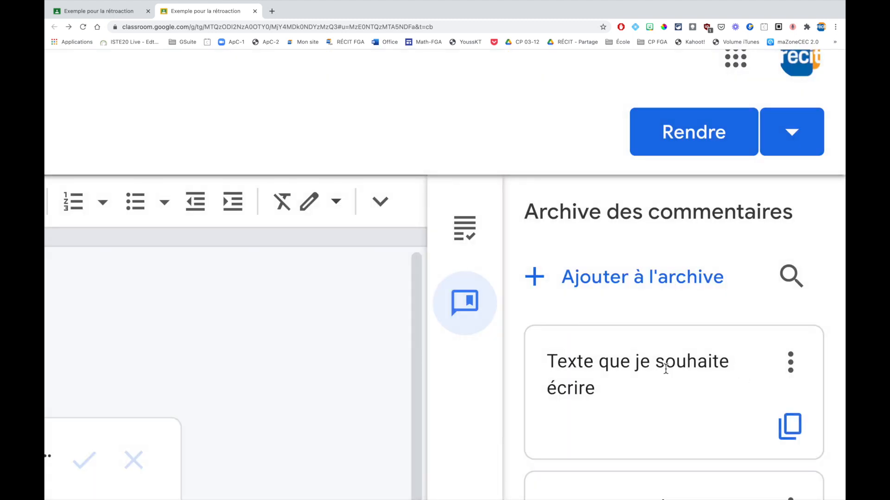
pyautogui.scroll(-5, 665, 369)
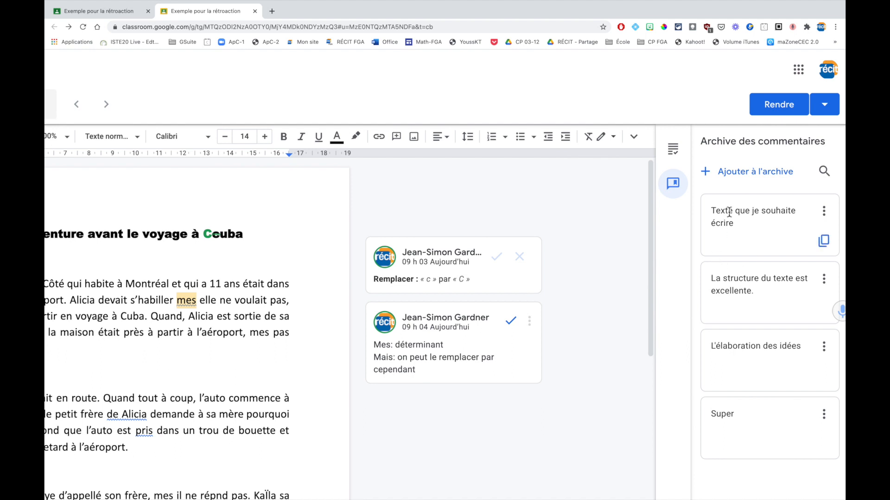
pyautogui.click(827, 248)
# - Comment on the first sentence of the second paragraph with the archived comment "La structure du texte est excellente."
pyautogui.scroll(-4, 318, 382)
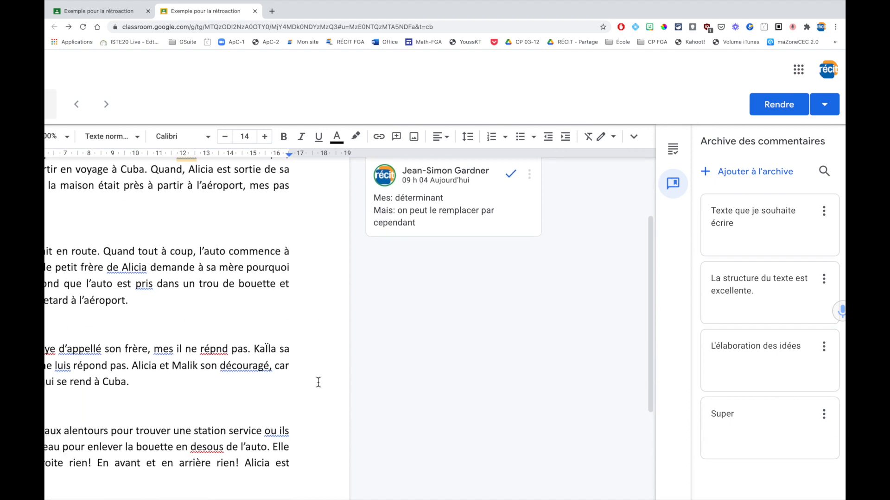
pyautogui.hscroll(-3, 318, 382)
pyautogui.hscroll(3, 318, 383)
pyautogui.hscroll(-5, 318, 382)
pyautogui.hscroll(1, 318, 382)
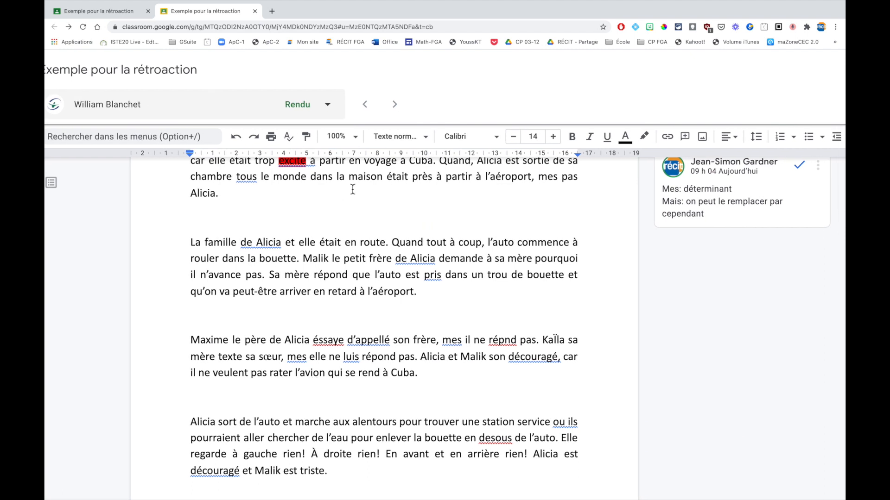
pyautogui.moveTo(388, 247); pyautogui.dragTo(364, 252)
pyautogui.click(638, 238)
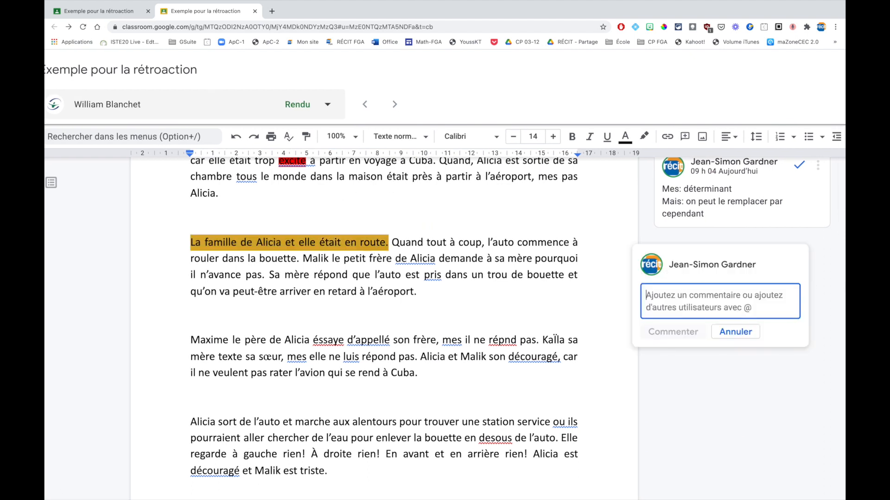
pyautogui.hscroll(10, 818, 282)
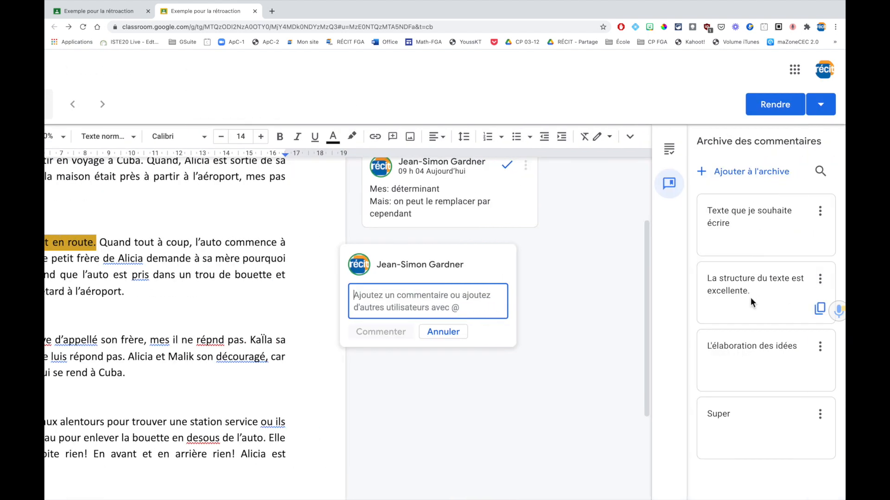
pyautogui.write('La st')
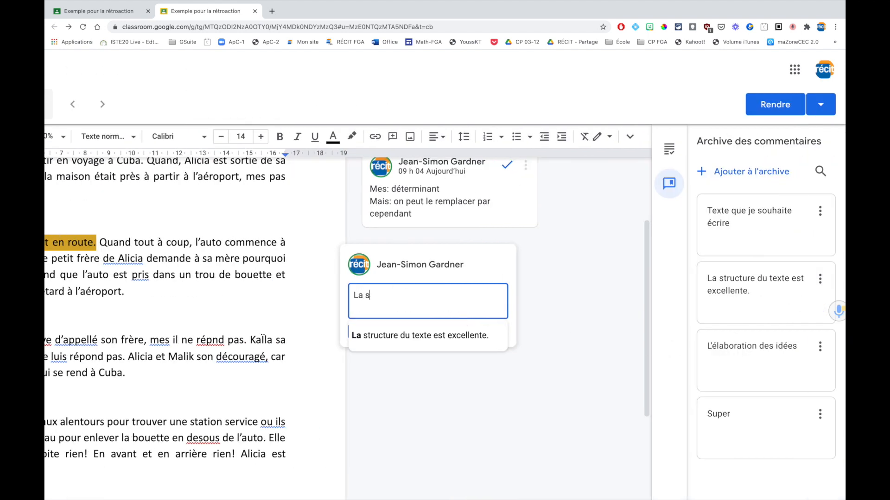
pyautogui.press('BackSpace')
pyautogui.press('BackSpace')
pyautogui.press('BackSpace')
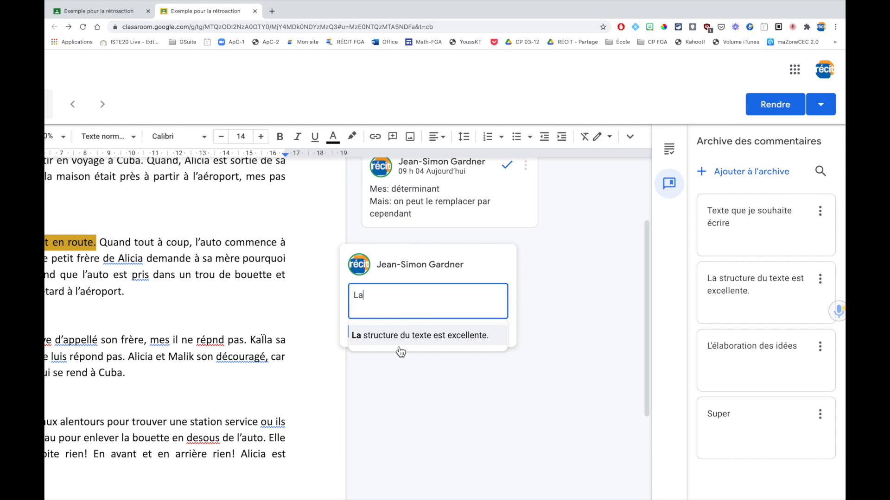
pyautogui.click(401, 352)
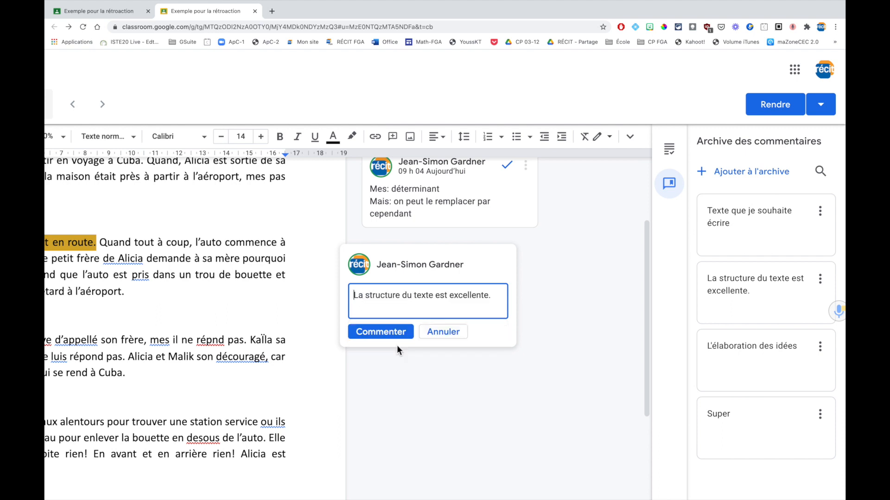
pyautogui.click(386, 330)
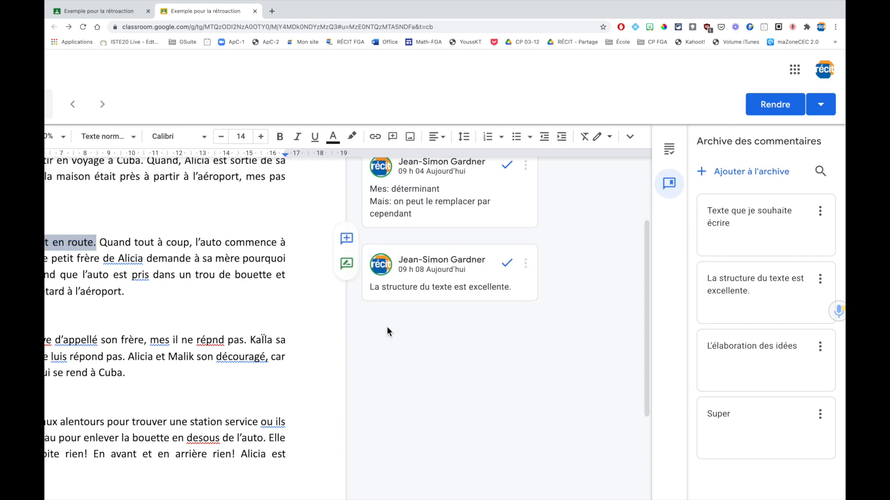
# - Return the commented "Exemple pour la rétroaction" assignment to the student
pyautogui.moveTo(722, 246)
pyautogui.scroll(4, 410, 380)
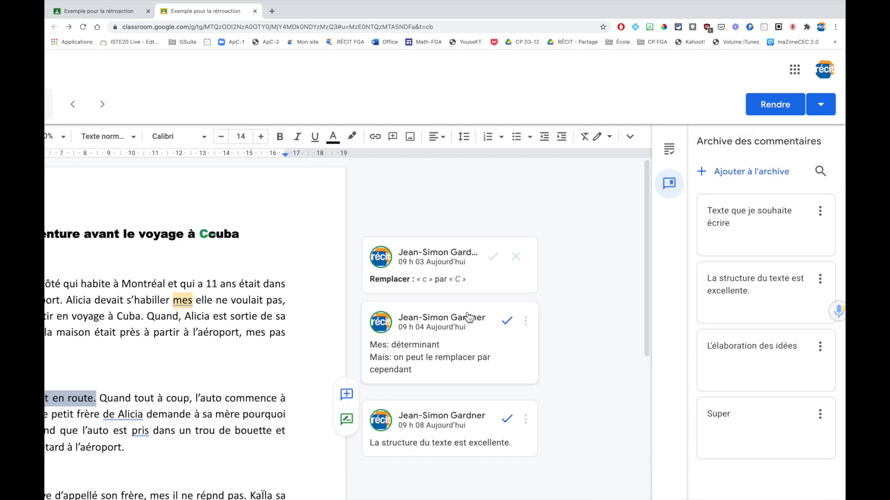
pyautogui.click(767, 104)
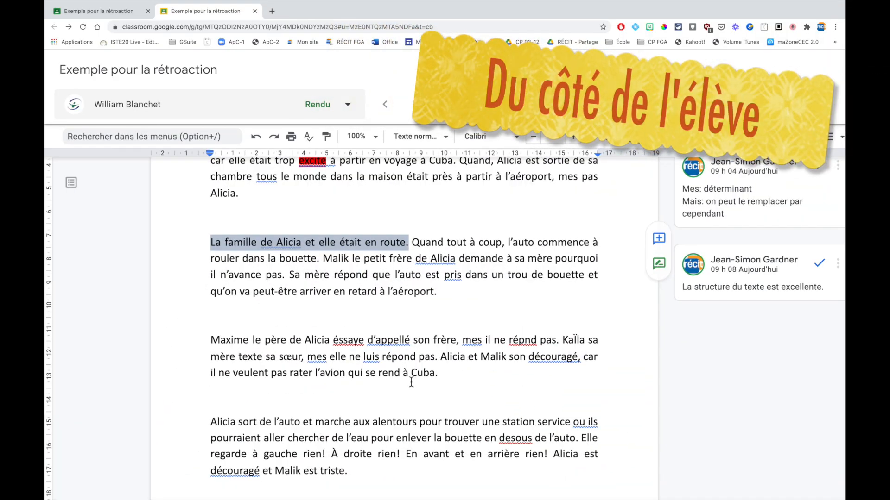
pyautogui.scroll(3, 411, 382)
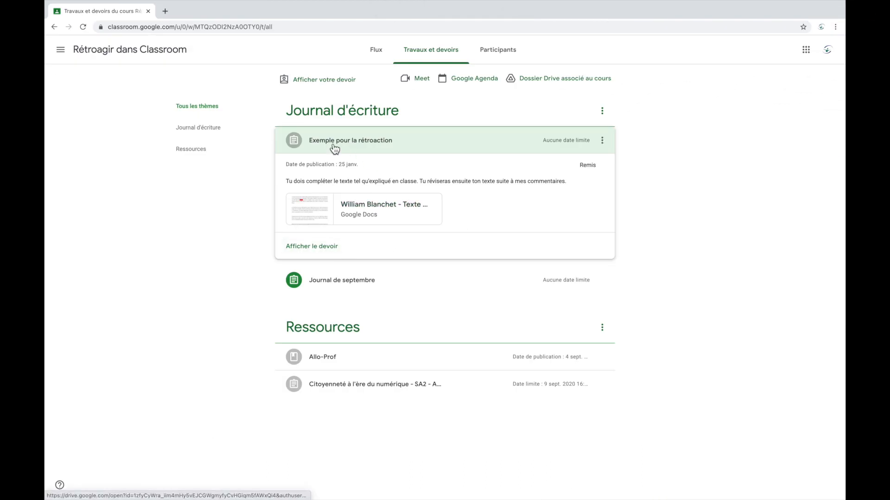
# - In the student's account, open the submitted document from the assignment "Exemple pour la rétroaction" and accept the suggestion replacing "c" with "C" in the title
pyautogui.click(321, 249)
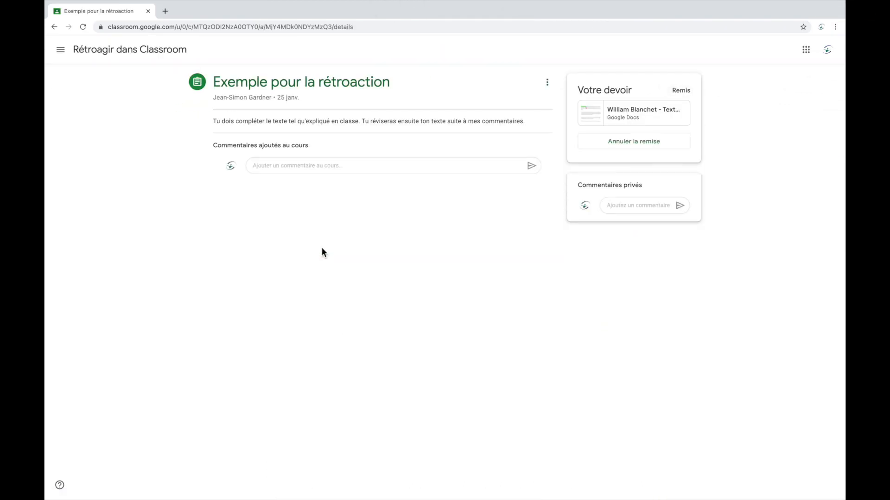
pyautogui.click(631, 113)
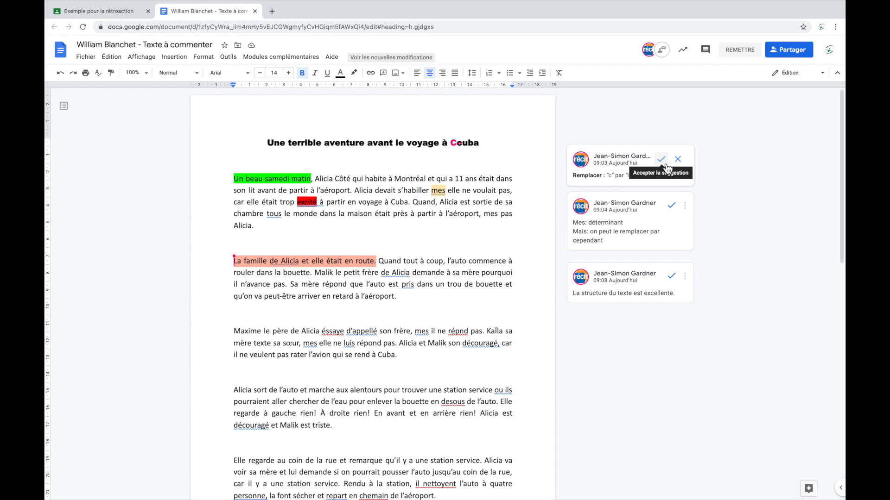
pyautogui.click(661, 159)
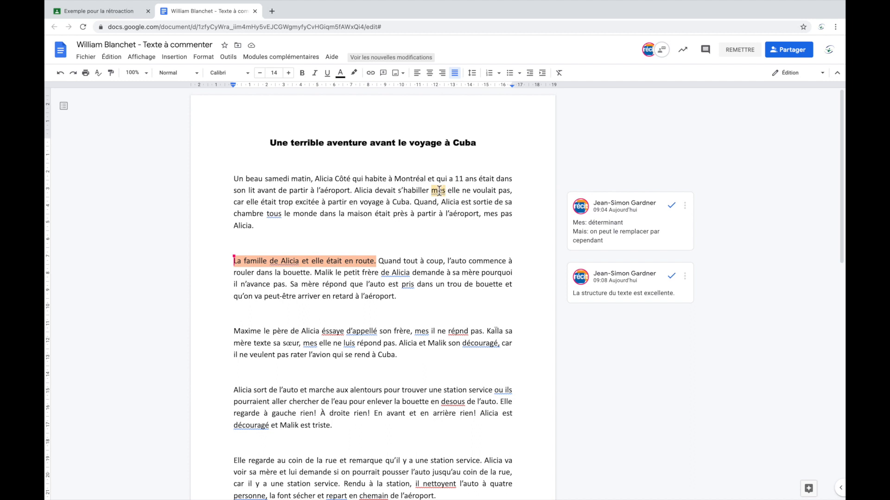
# - Consult the teacher's two comments and correct "mes" to the suggested "mais" in the first paragraph
pyautogui.click(437, 192)
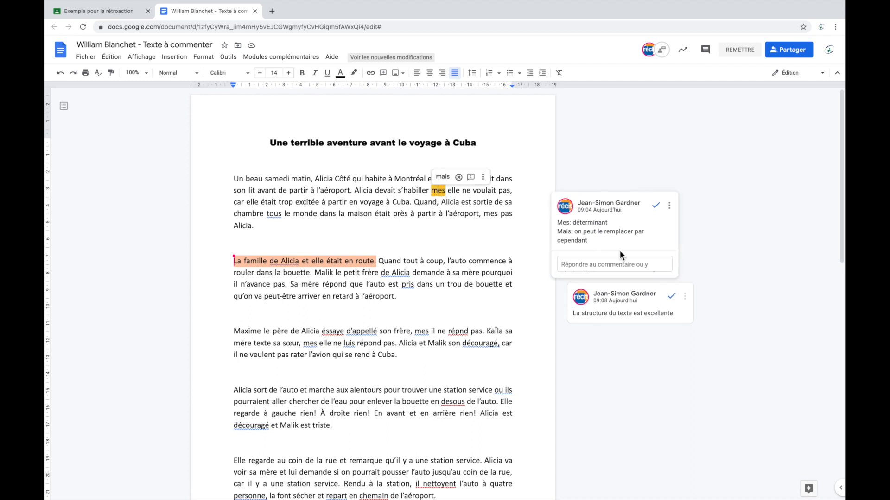
pyautogui.click(627, 318)
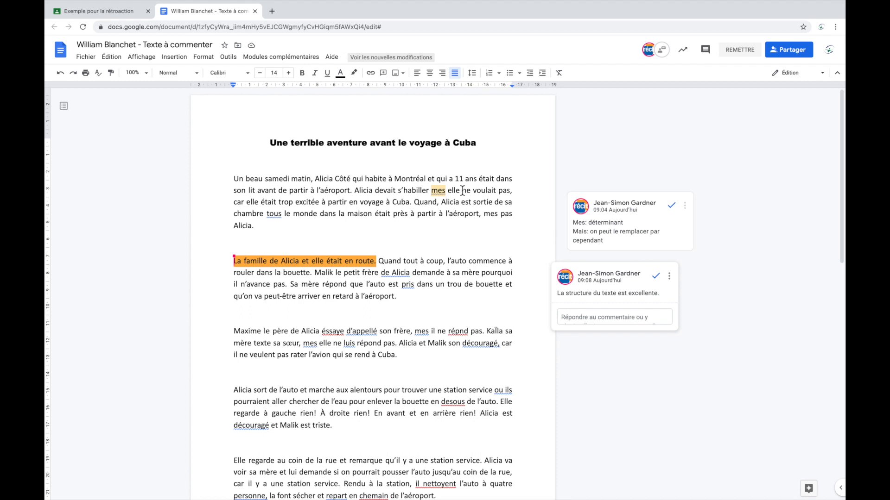
pyautogui.click(437, 195)
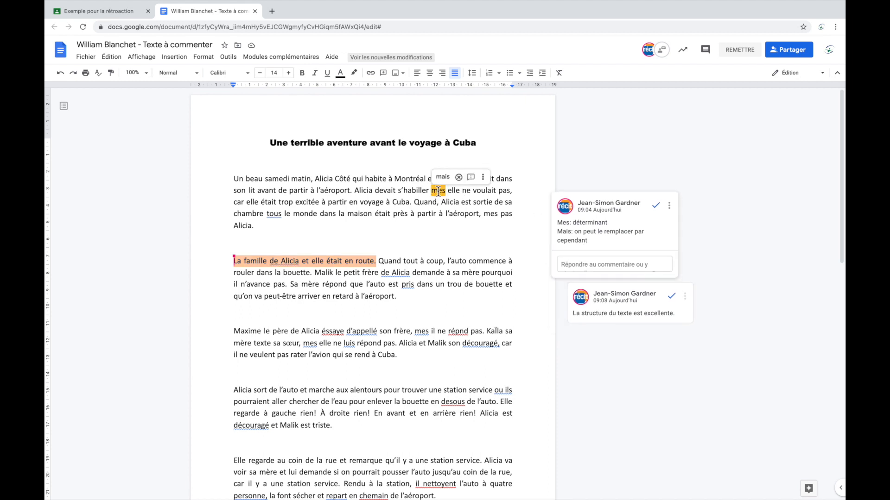
pyautogui.click(441, 177)
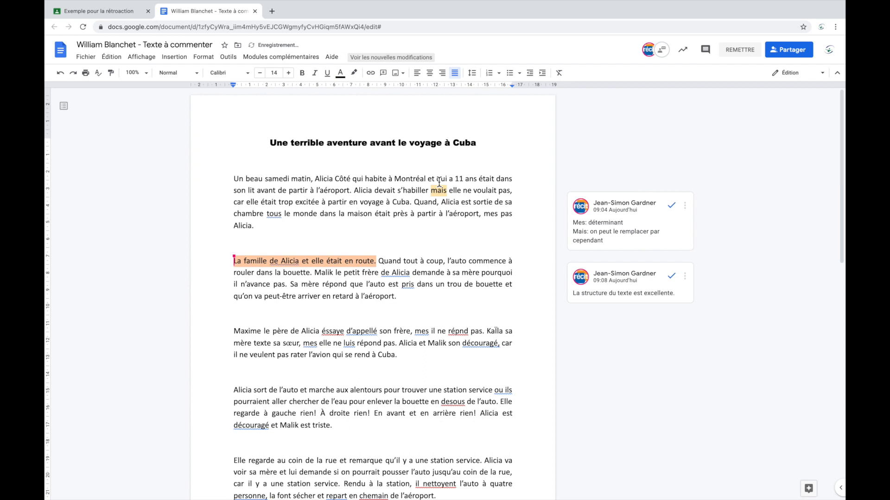
# - Reply to the teacher's comment on "mais" with "Merci de m'avoir ...."
pyautogui.click(636, 238)
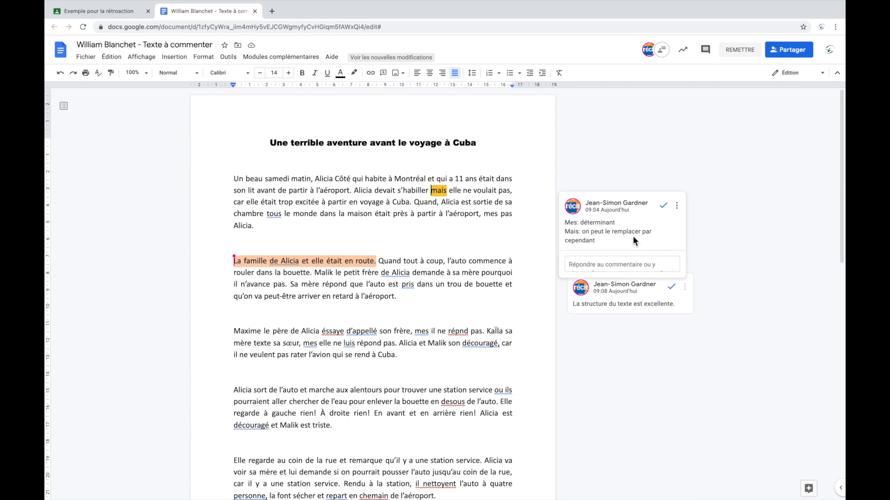
pyautogui.write("Merci de m'avoir ....")
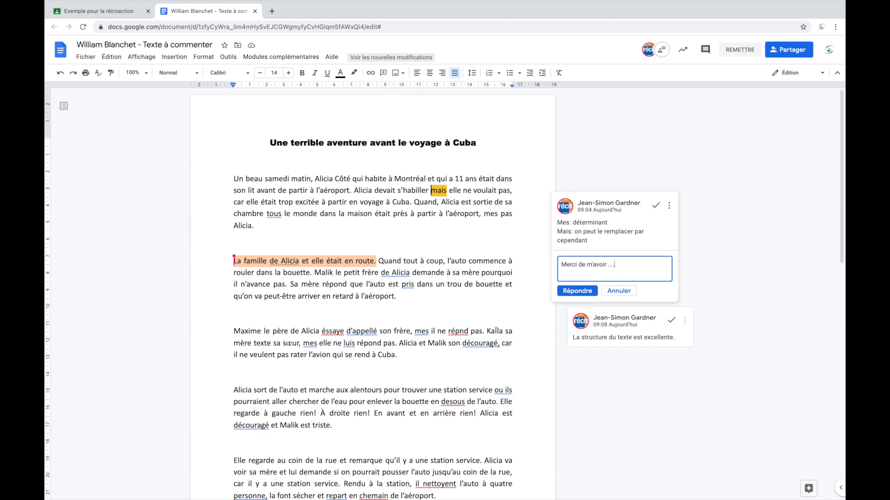
pyautogui.click(588, 292)
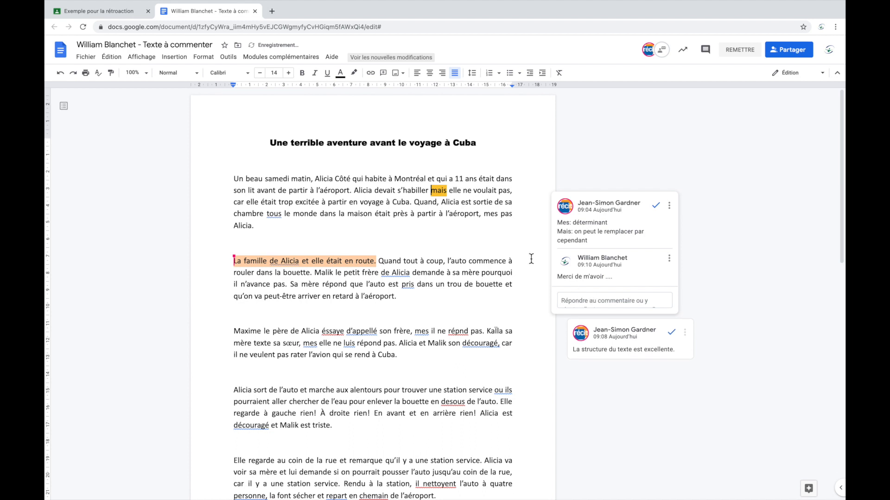
# - Check the student's reply in the teacher's view, and mark the comment on "mais" as resolved in the student's document
pyautogui.hotkey('ctrl', 'Right')
pyautogui.scroll(-2, 530, 297)
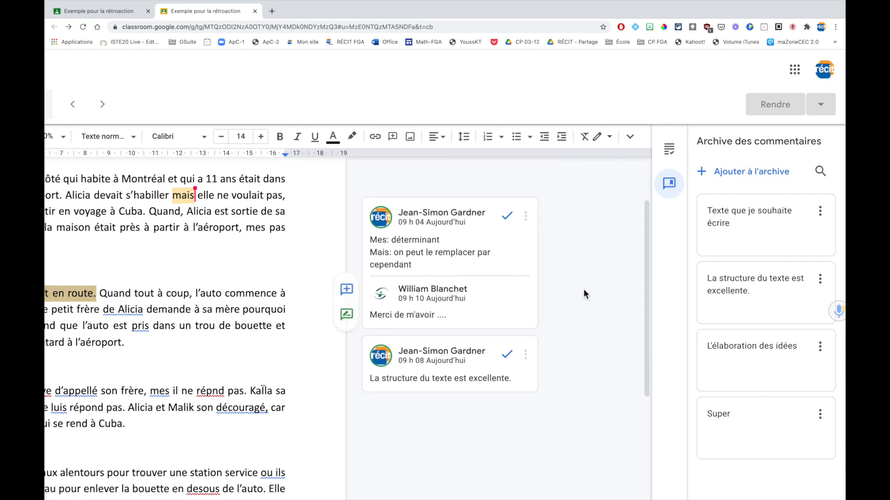
pyautogui.hotkey('ctrl', 'Left')
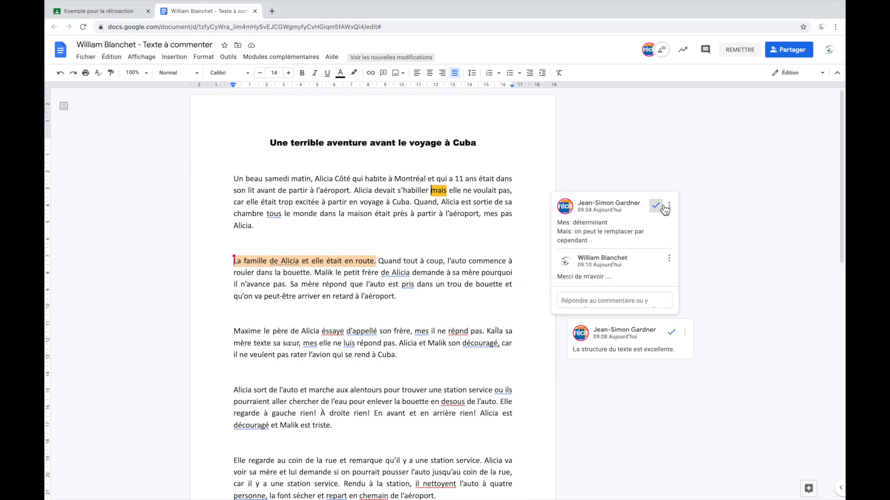
pyautogui.click(655, 205)
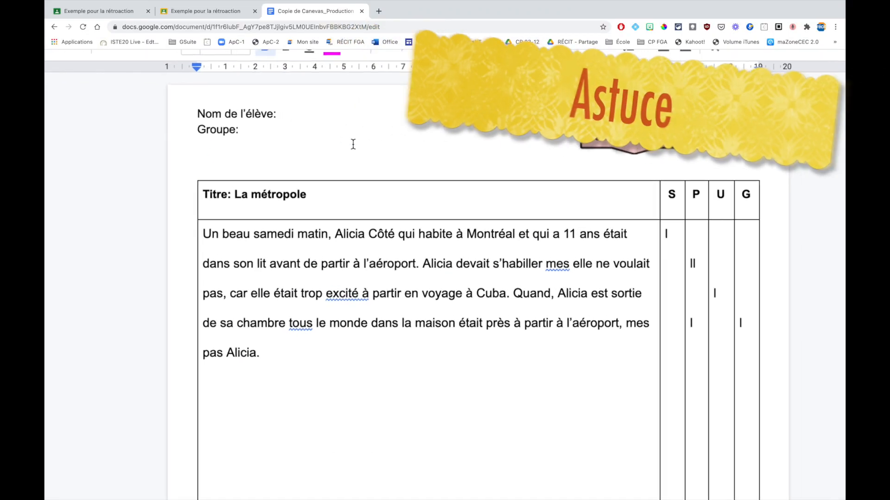
# - Examine the error tally marks in the S, P, U and G columns of the "Copie de Canevas_Production écrite" template
pyautogui.scroll(-5, 353, 144)
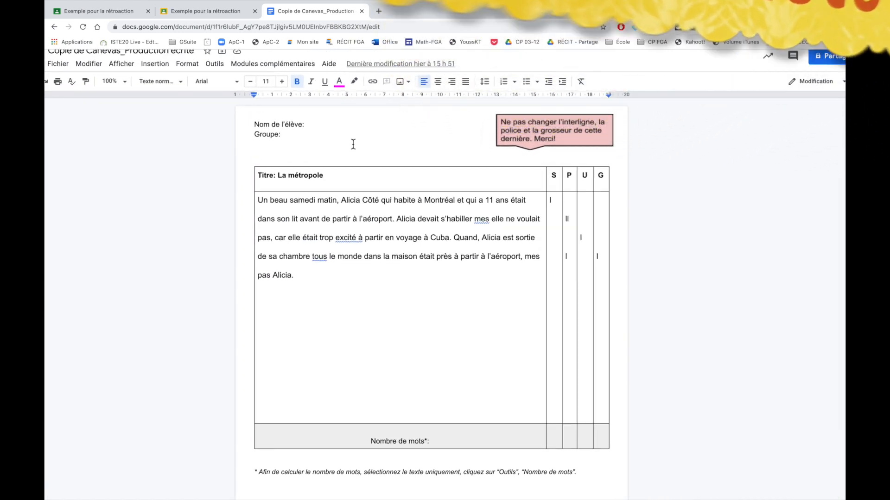
pyautogui.scroll(-1, 394, 253)
pyautogui.scroll(1, 394, 254)
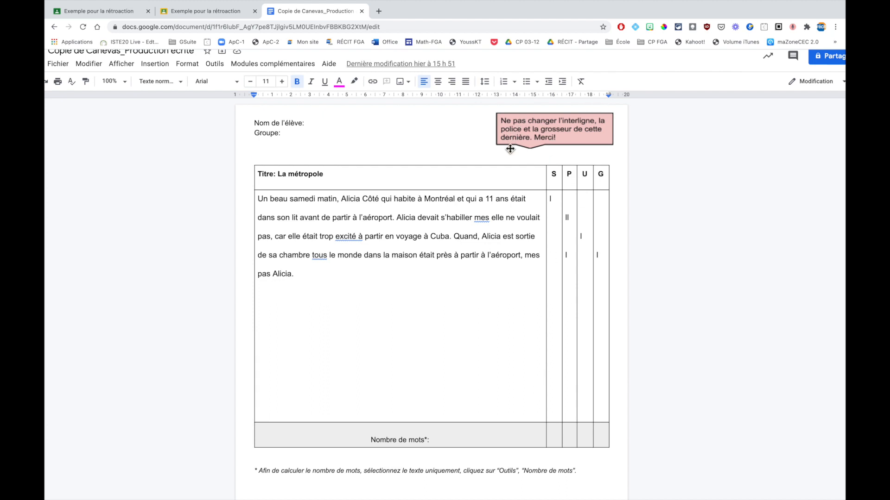
pyautogui.scroll(1, 530, 439)
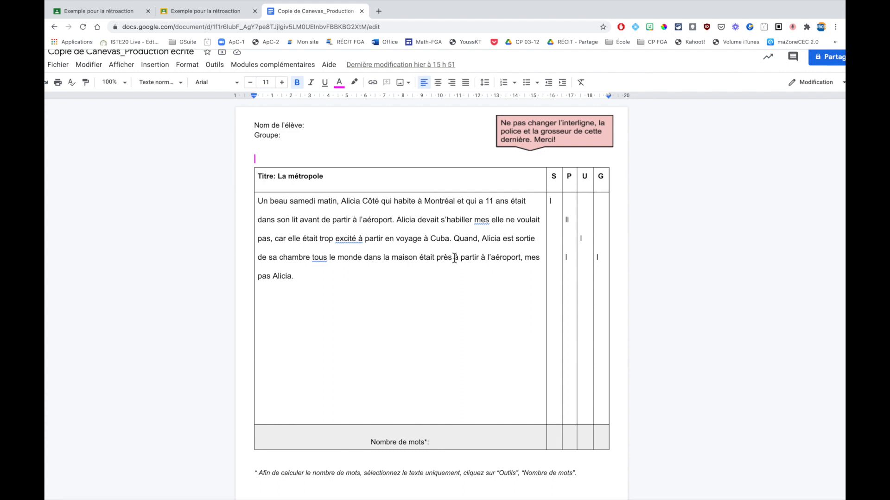
pyautogui.click(556, 202)
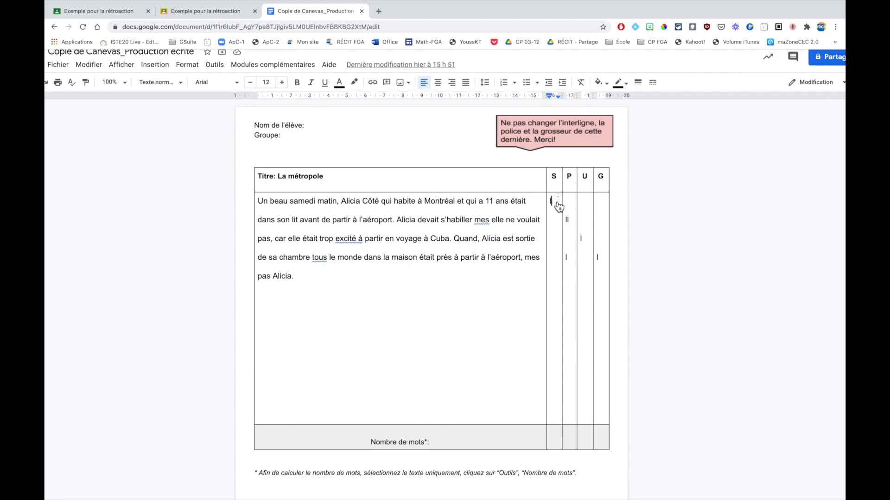
pyautogui.click(575, 222)
pyautogui.click(554, 205)
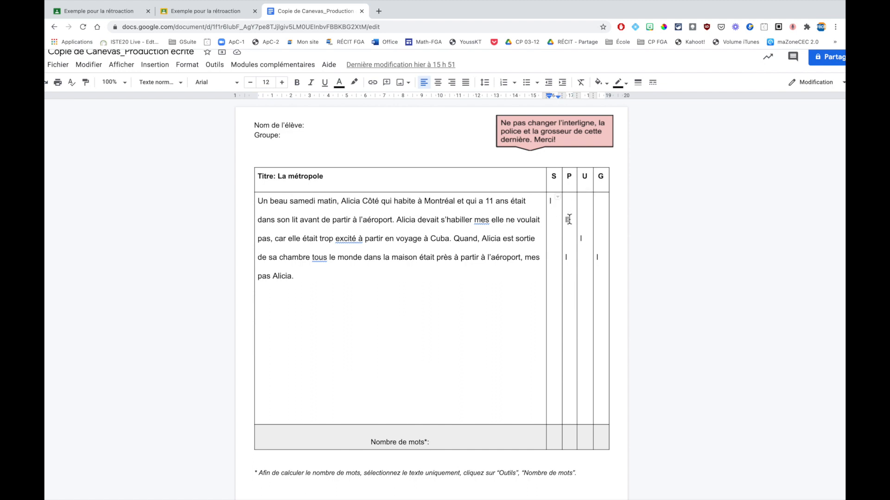